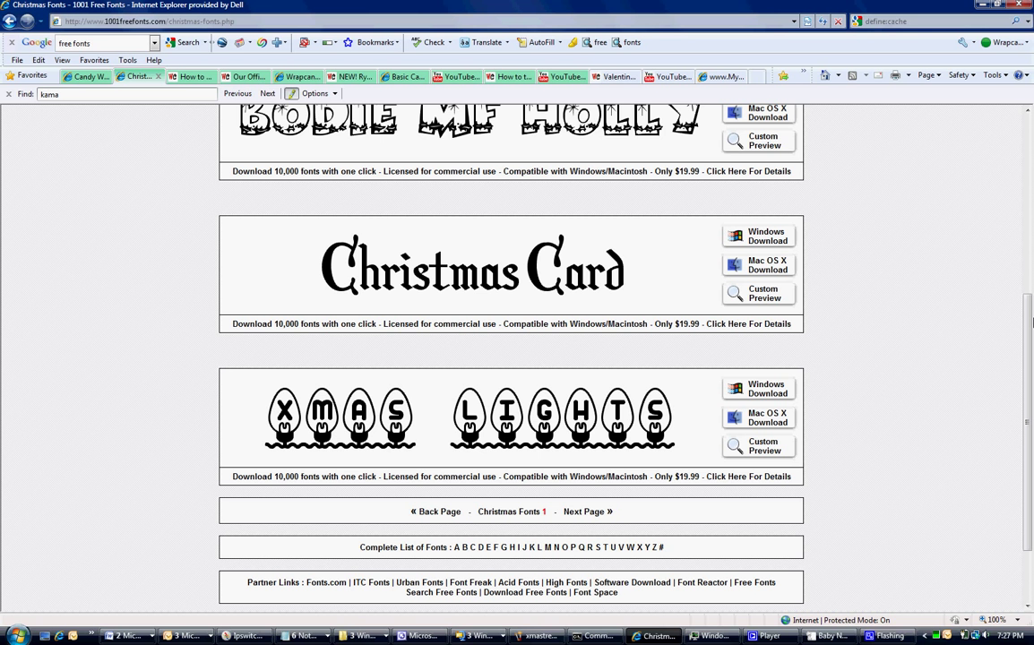
Start the Windows download of the Christmas Card font from the 1001freefonts Christmas page.
left_click_drag(1032, 323, 1031, 116)
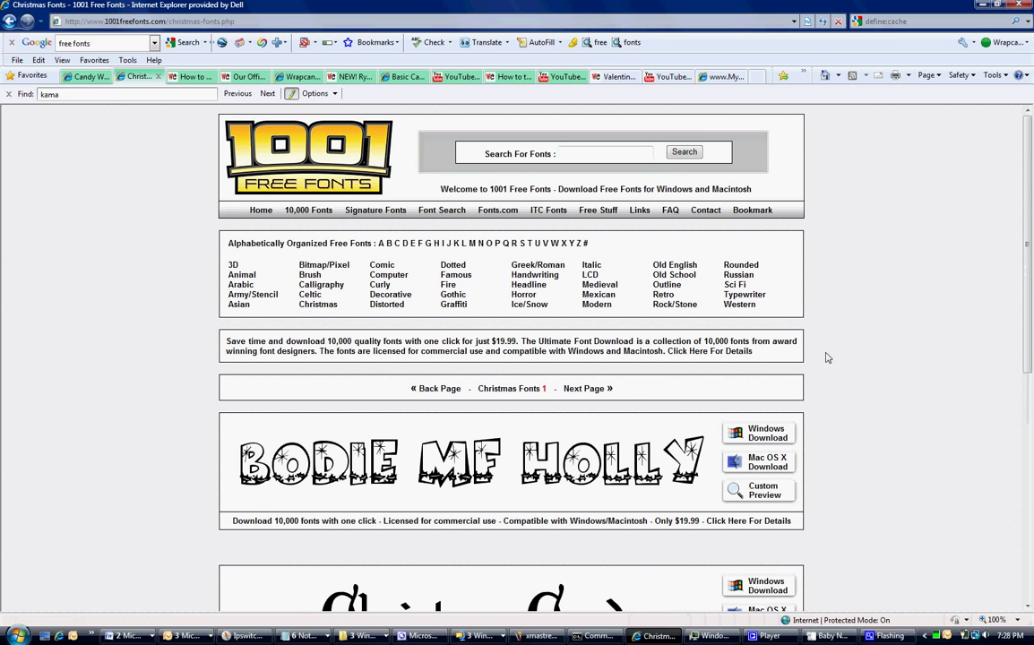
left_click_drag(1027, 188, 1030, 370)
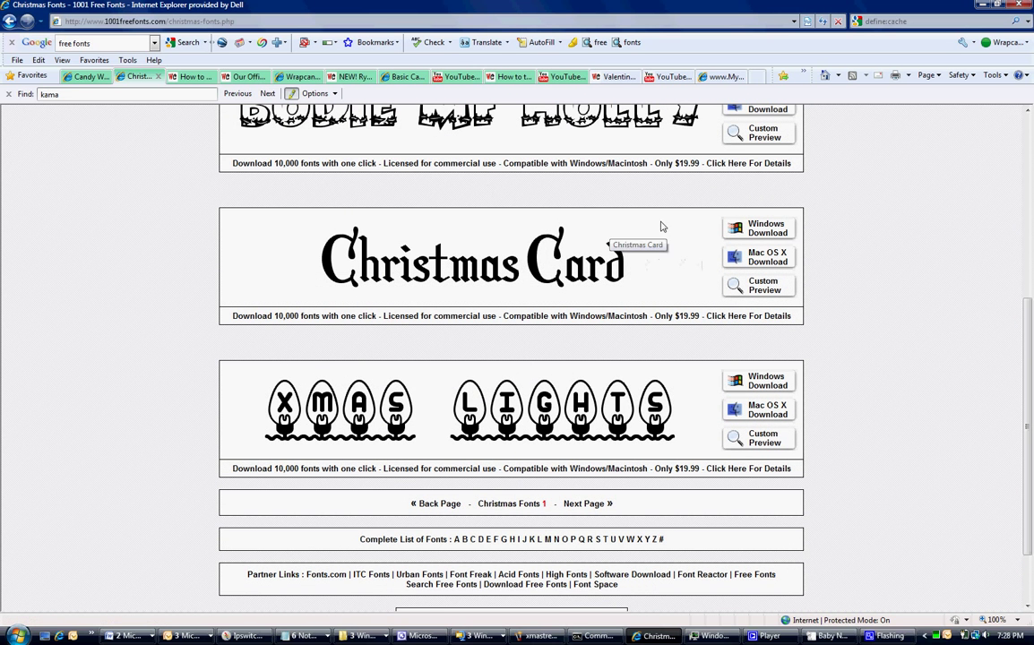
left_click(768, 232)
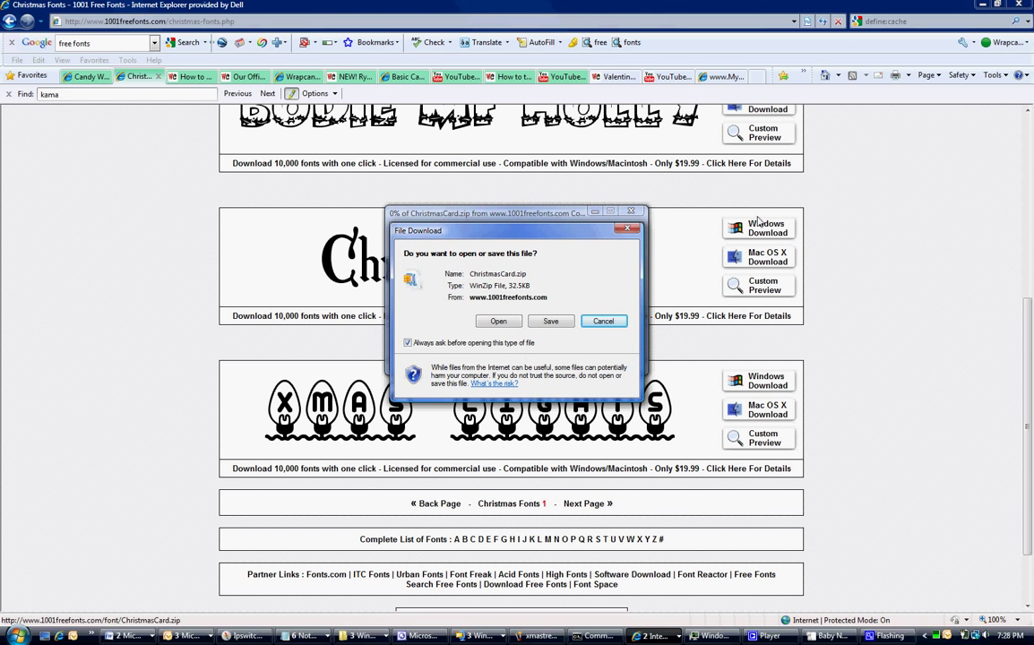
Save ChristmasCard.zip into Documents\Fonts and dismiss the download-complete notice.
left_click(551, 322)
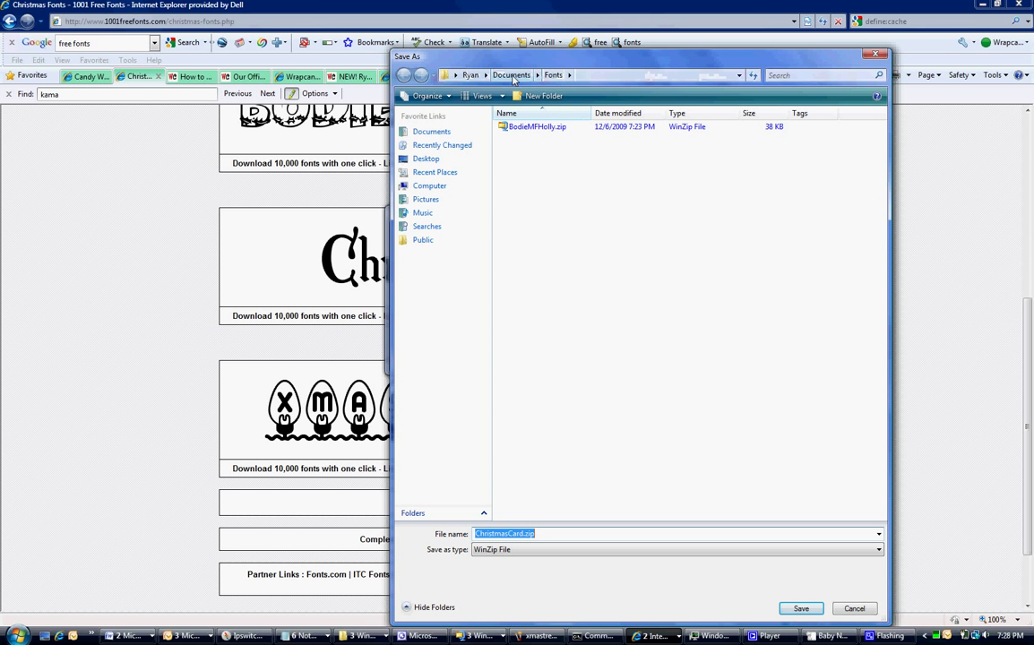
left_click(799, 610)
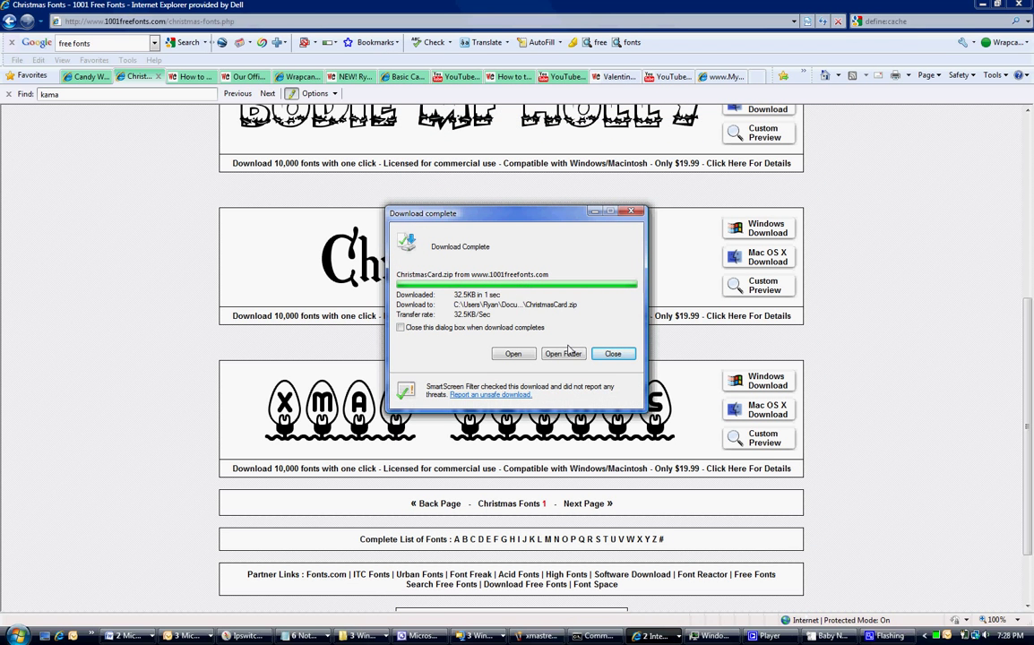
left_click(612, 355)
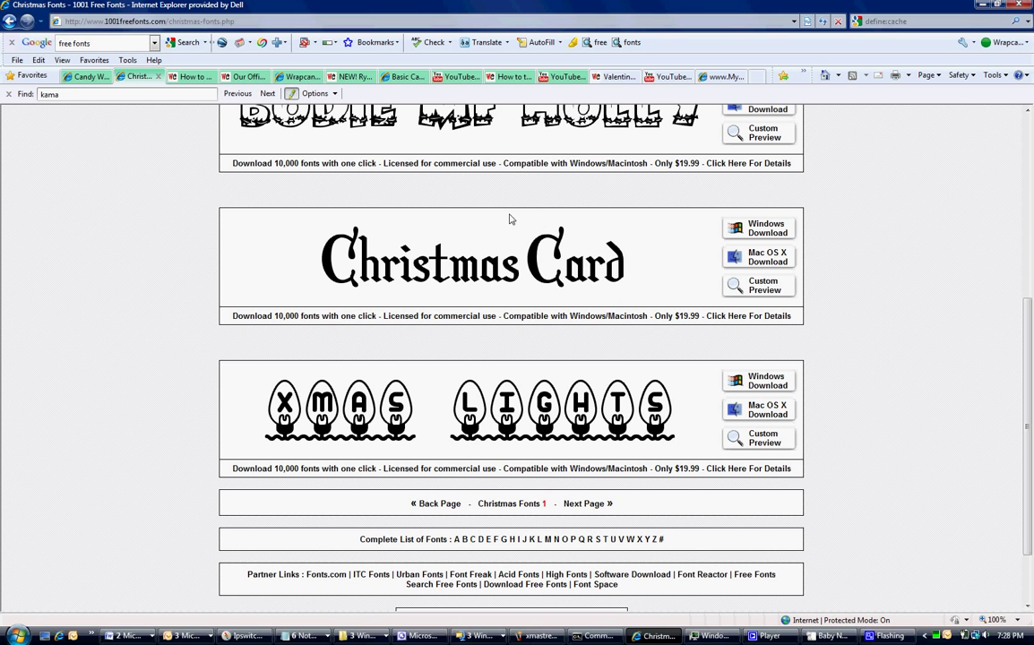
Open the Fonts folder inside Documents from the Start menu.
left_click(18, 635)
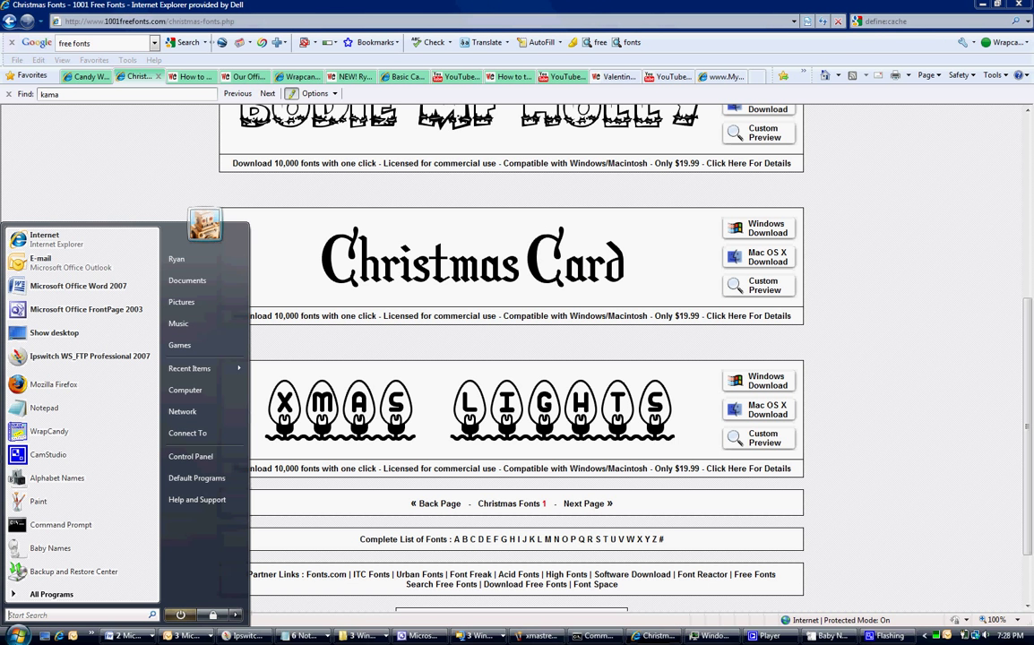
left_click(230, 282)
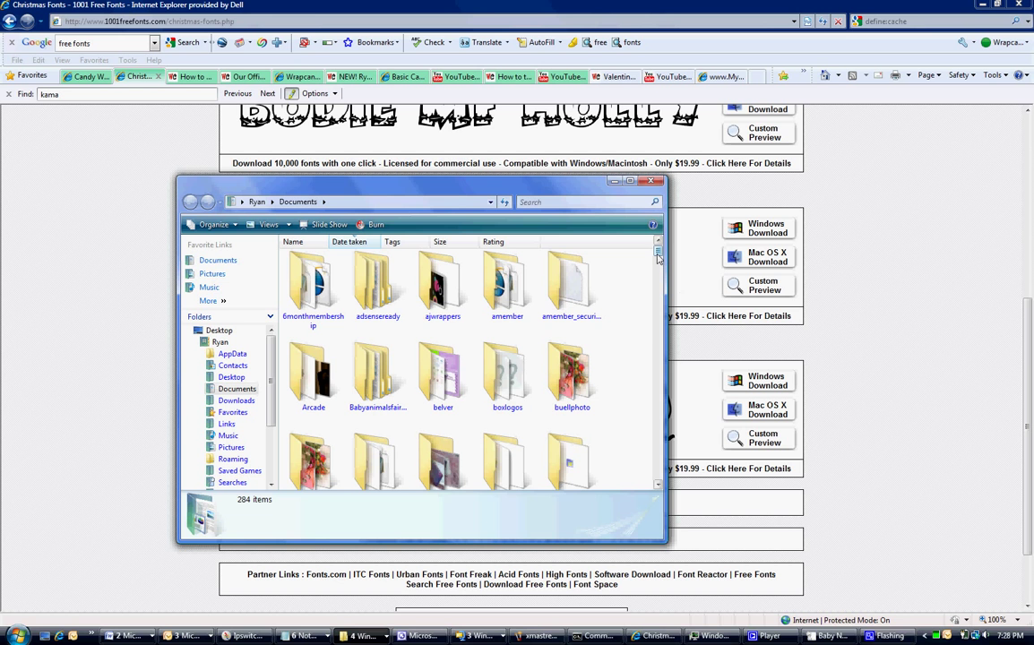
left_click_drag(658, 258, 659, 265)
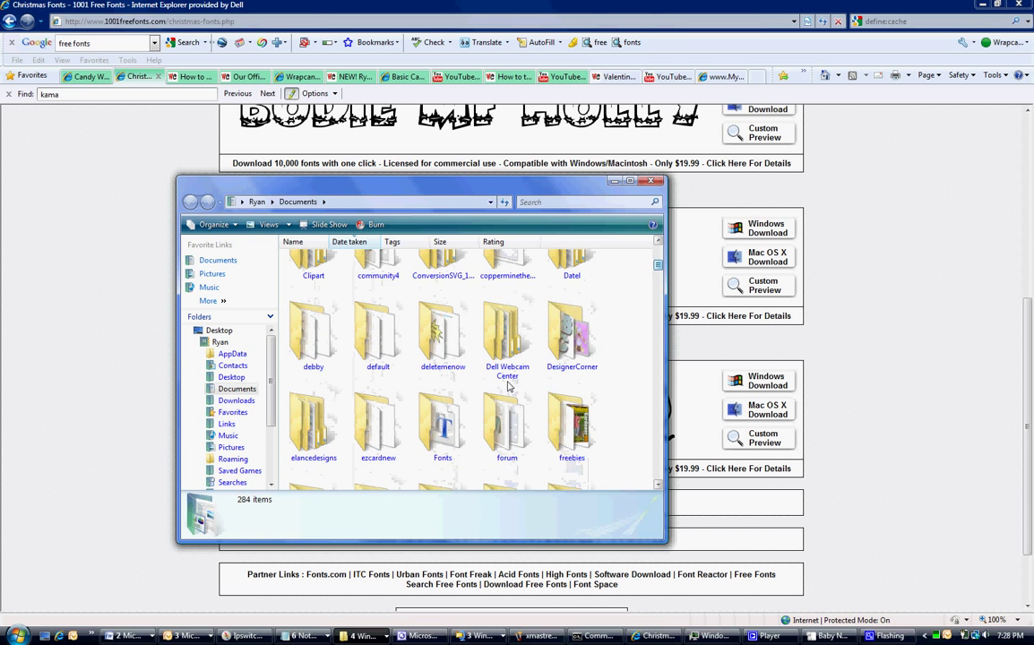
left_click(443, 426)
double_click(442, 425)
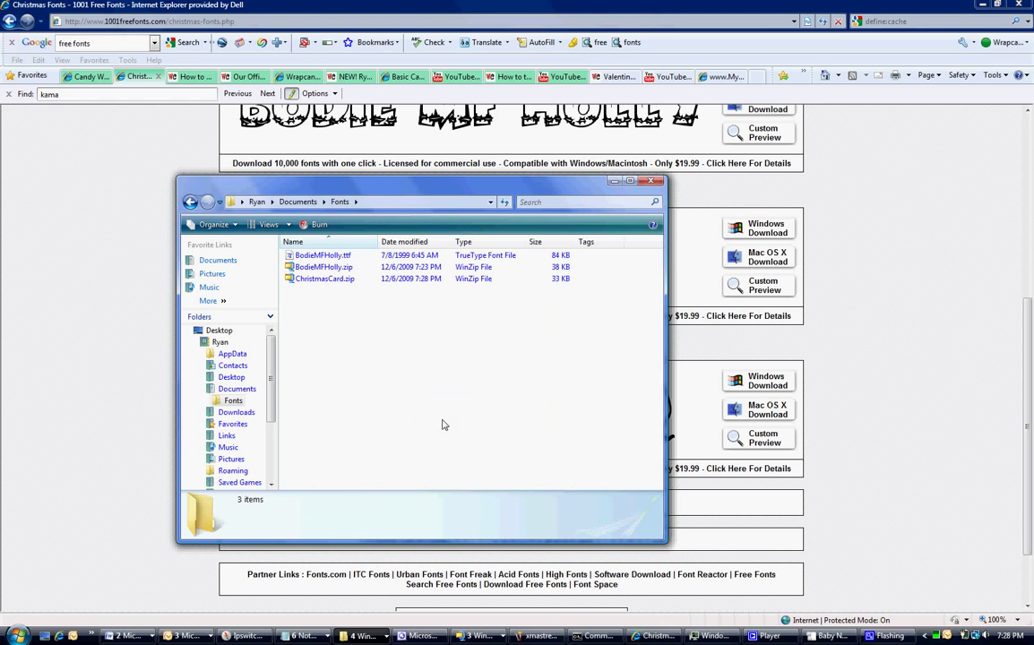
Extract ChristmasCard.zip here with WinZip and select the extracted CHRICI__.TTF font.
right_click(321, 283)
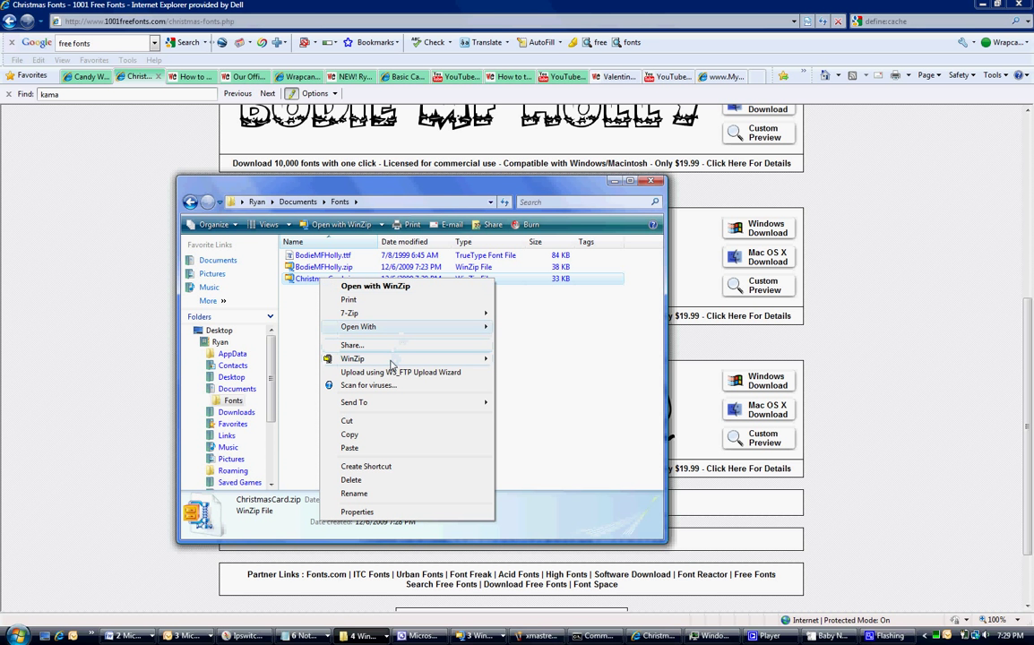
mouse_move(396, 358)
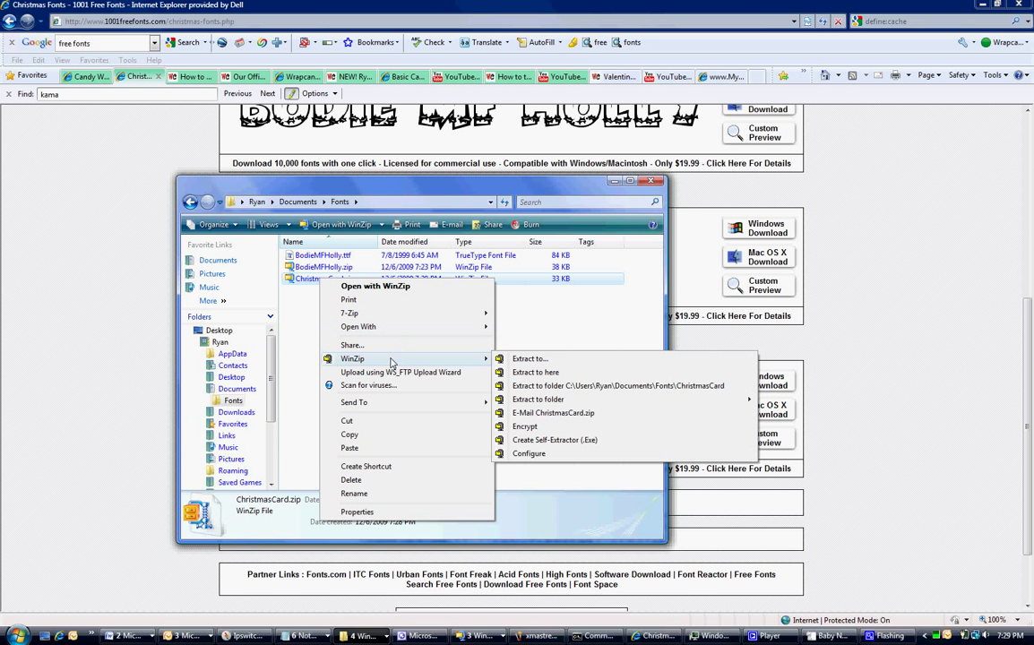
left_click(525, 373)
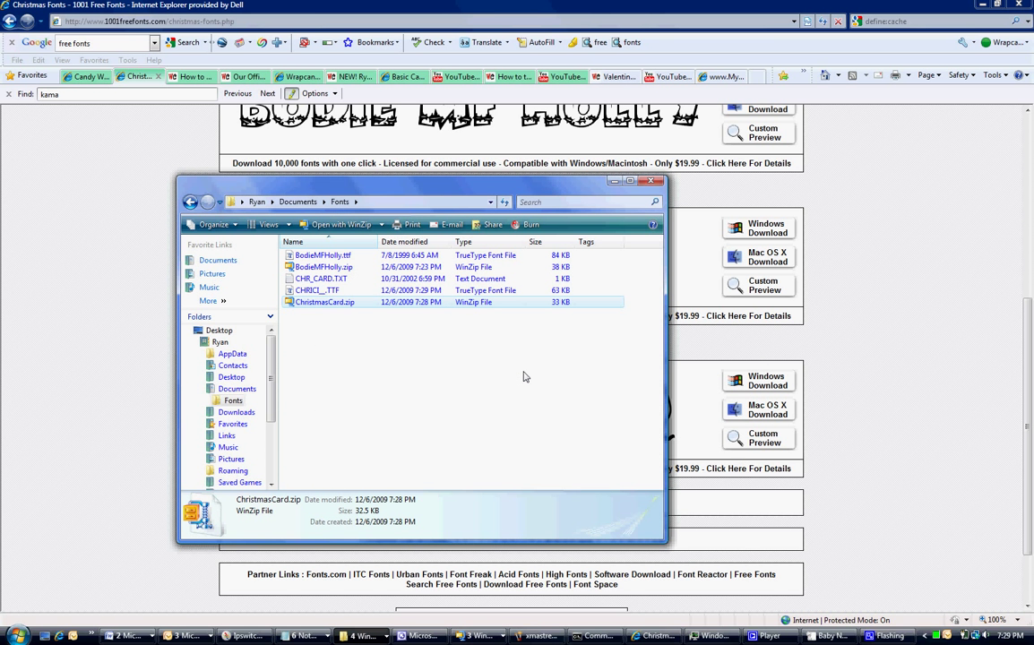
mouse_move(319, 291)
left_mouse_down()
mouse_move(415, 318)
mouse_move(313, 294)
left_mouse_up()
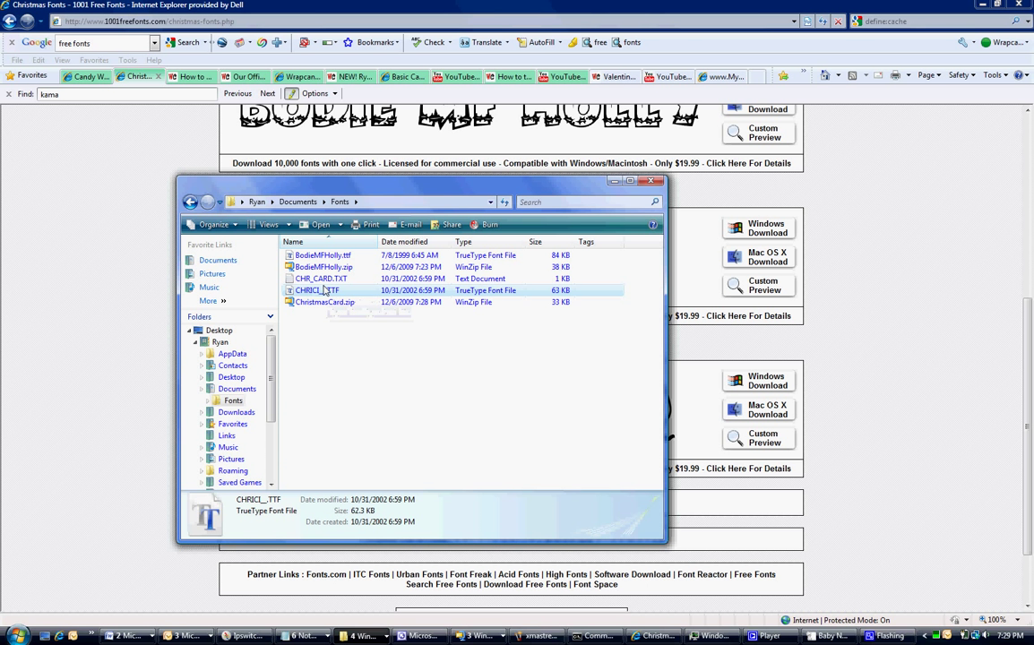
Open the OS (C:) drive from Computer.
key("super")
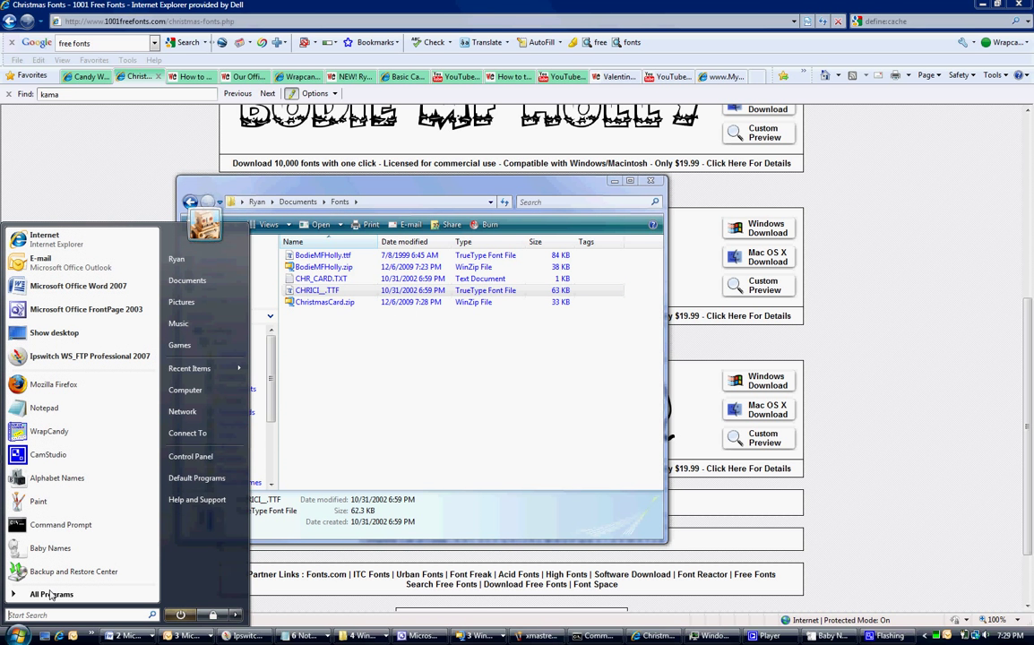
left_click(239, 398)
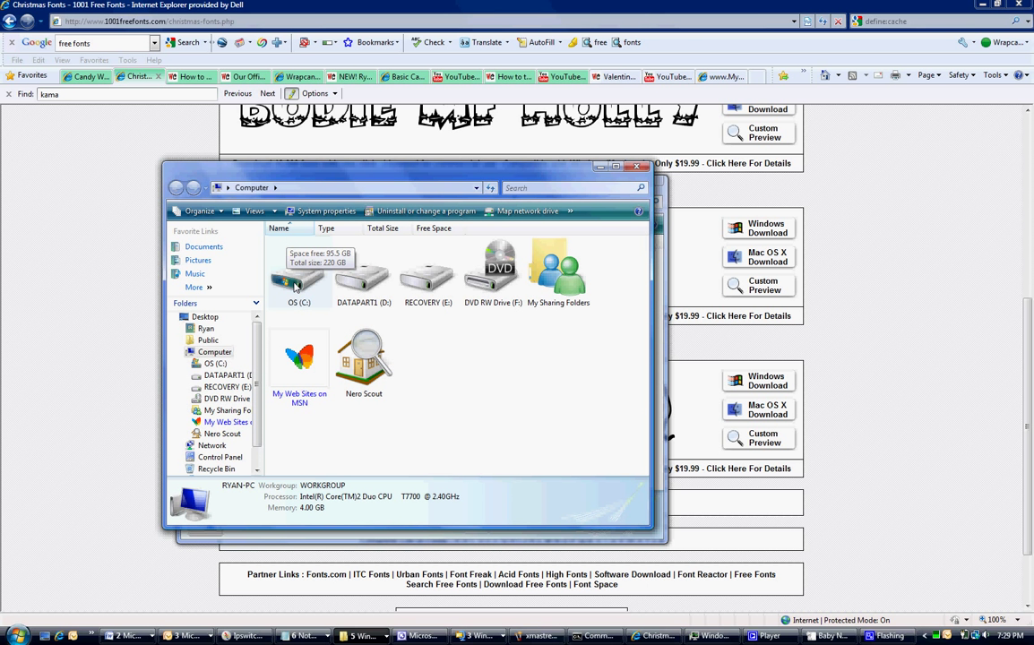
left_click(295, 285)
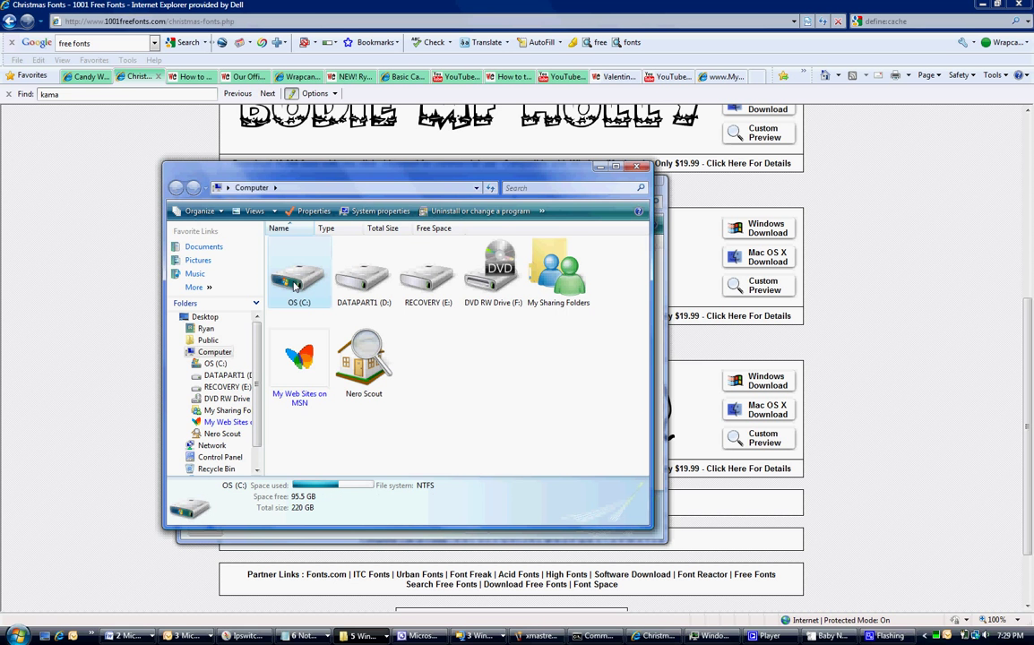
double_click(295, 285)
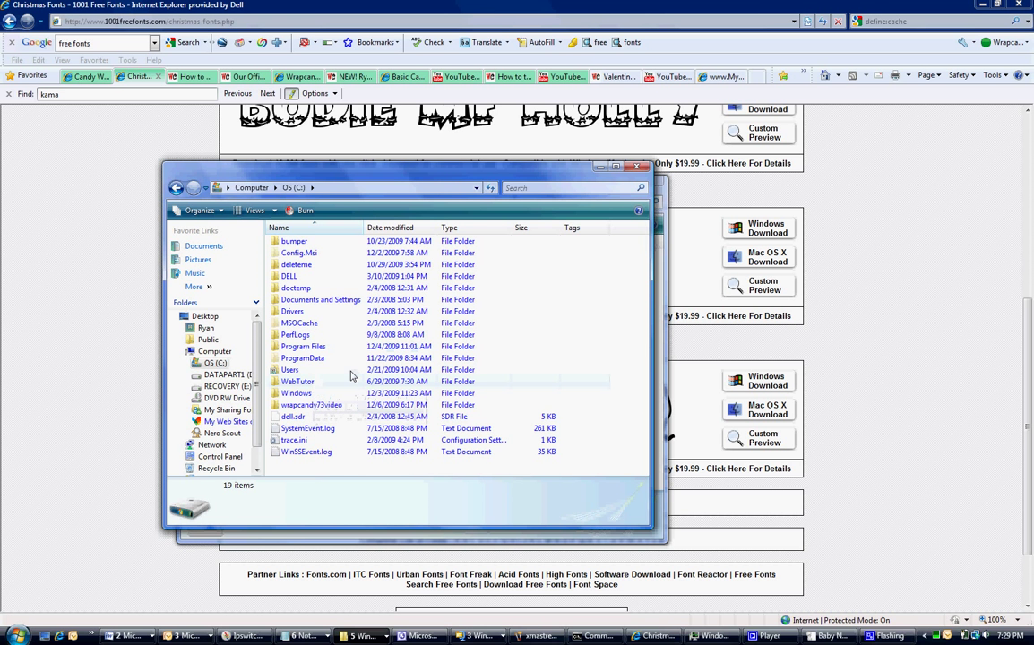
Open the Windows folder and then its Fonts folder, showing 295 items.
double_click(298, 394)
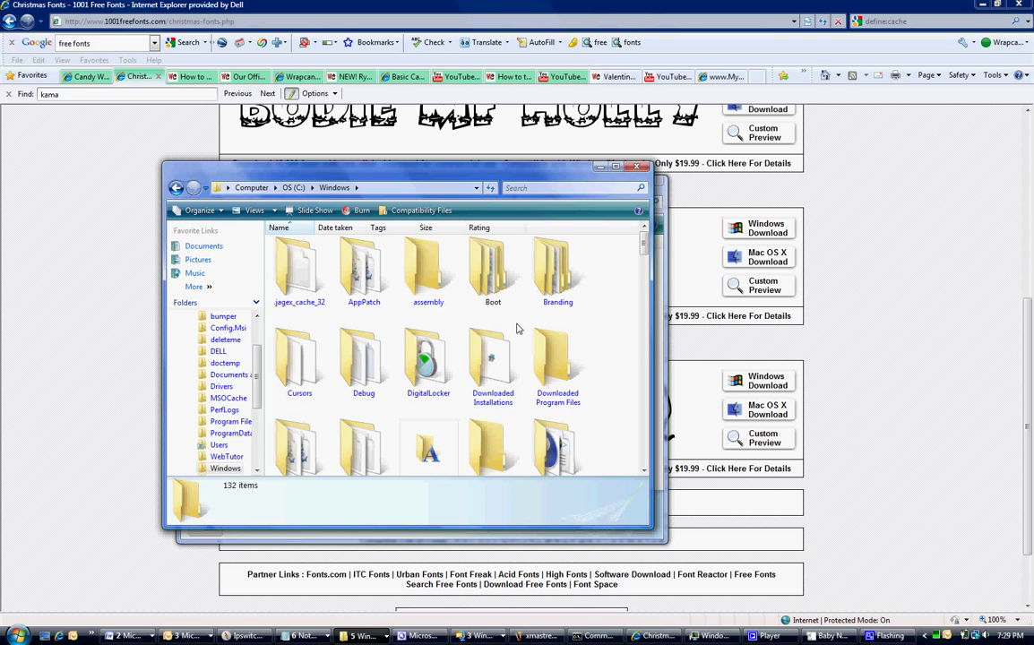
left_click_drag(644, 244, 645, 255)
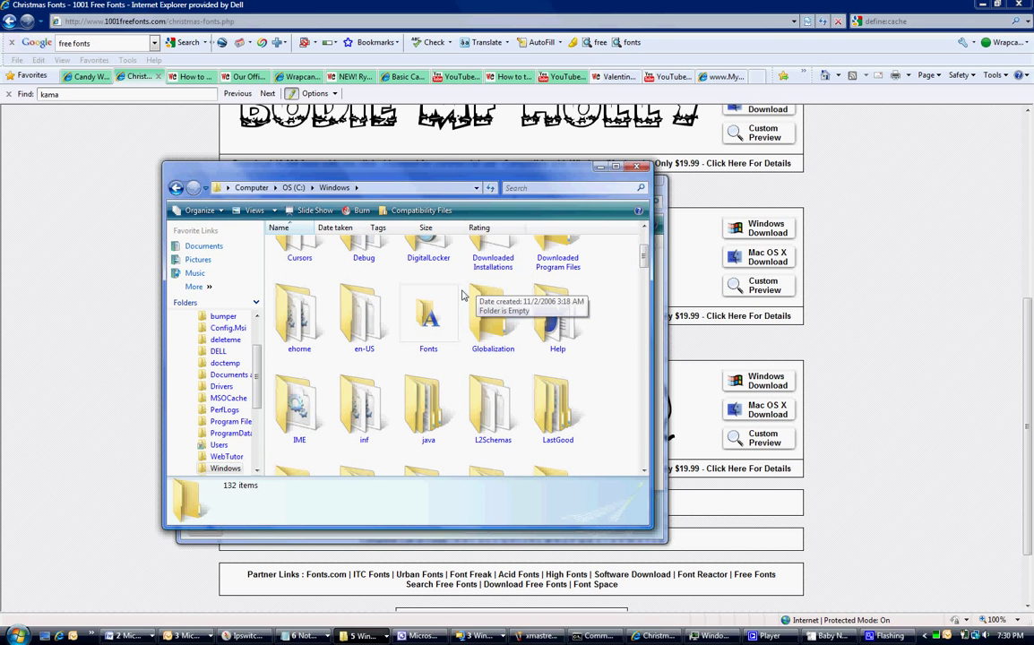
left_click(442, 310)
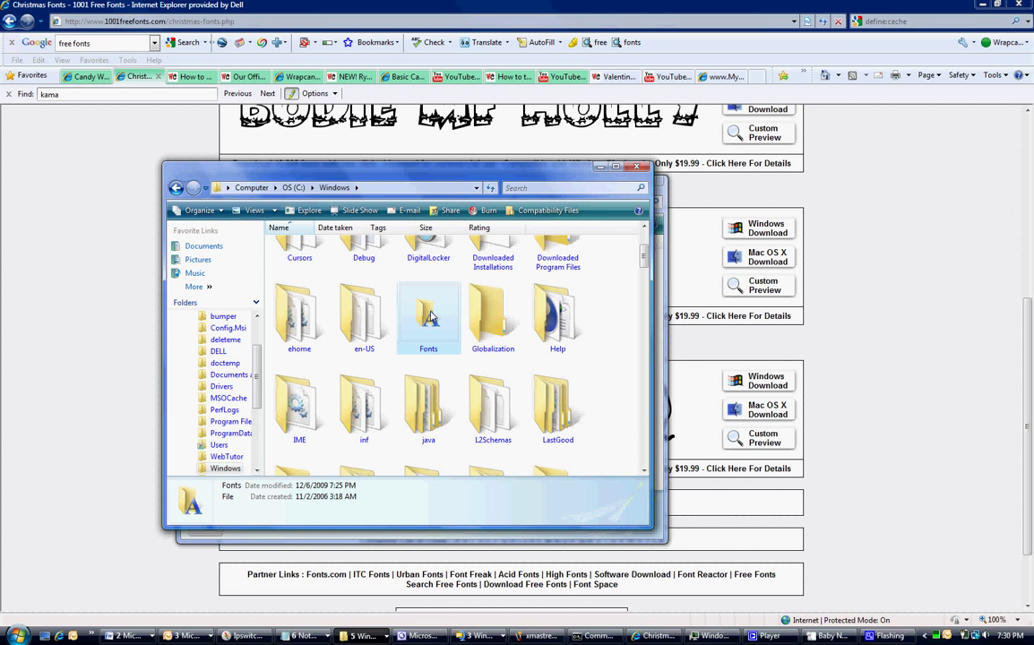
double_click(431, 318)
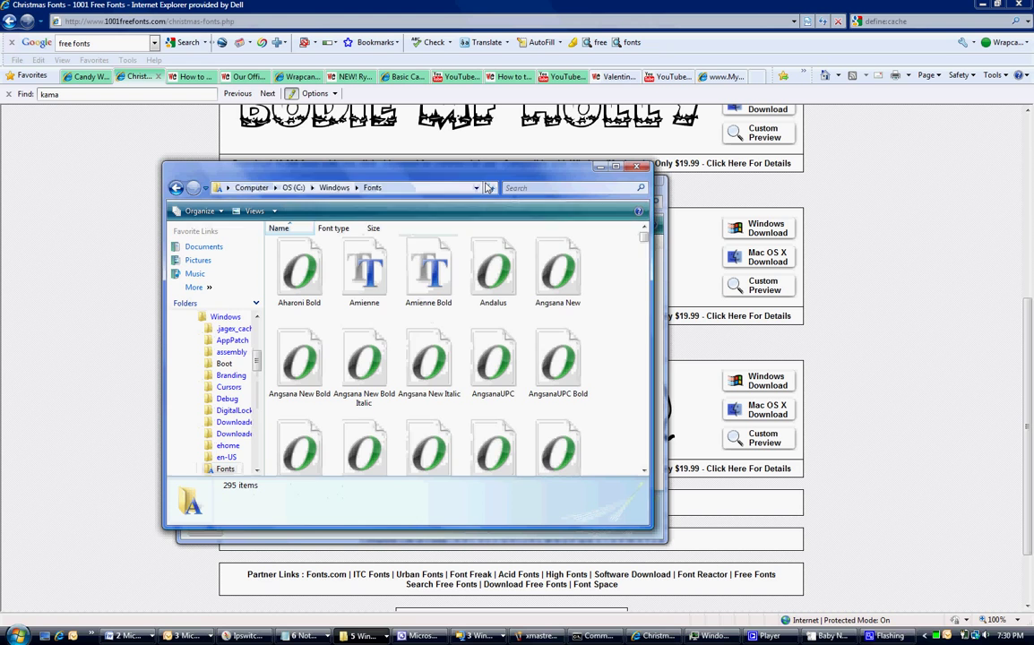
Arrange the system Fonts and Documents Fonts windows side by side.
left_click_drag(477, 173, 285, 92)
left_click_drag(498, 188, 779, 152)
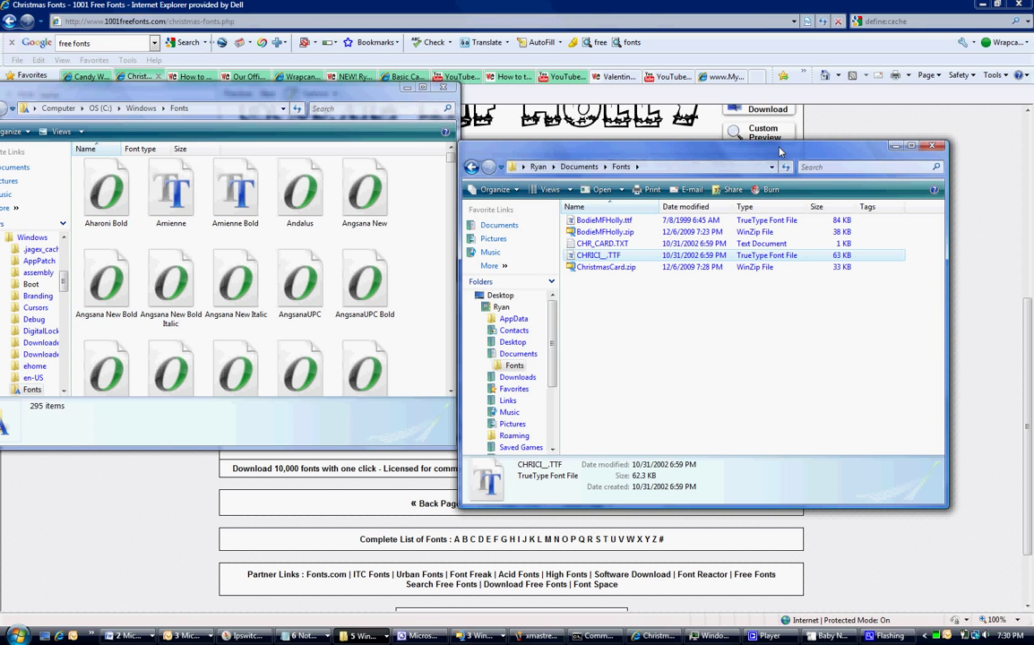
Copy CHRICI__.TTF and bring the system Fonts window to the front.
right_click(598, 260)
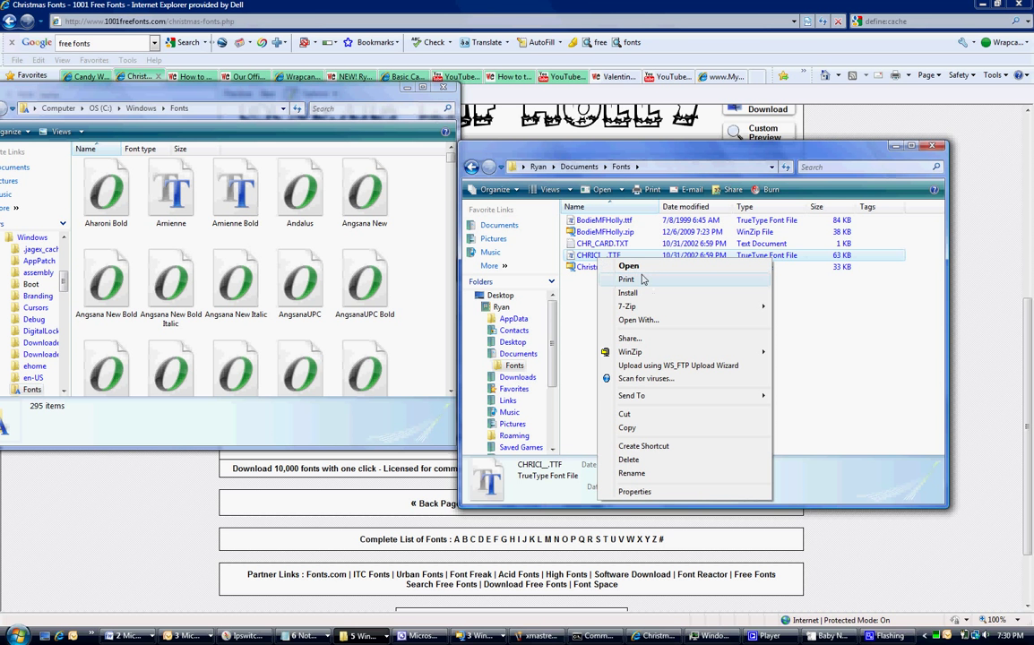
left_click(658, 429)
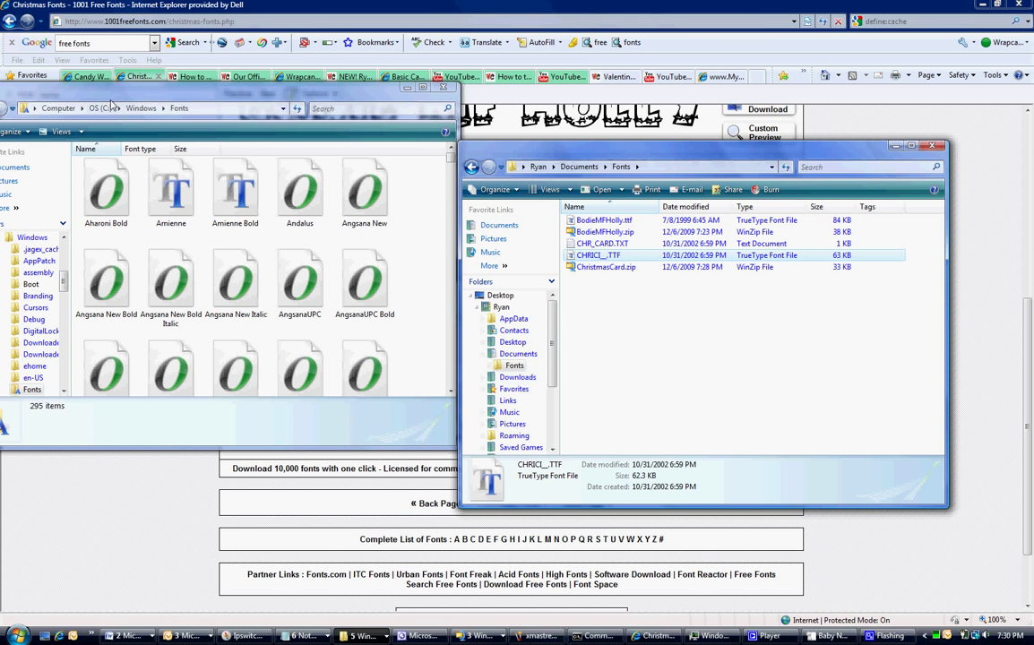
left_click(417, 242)
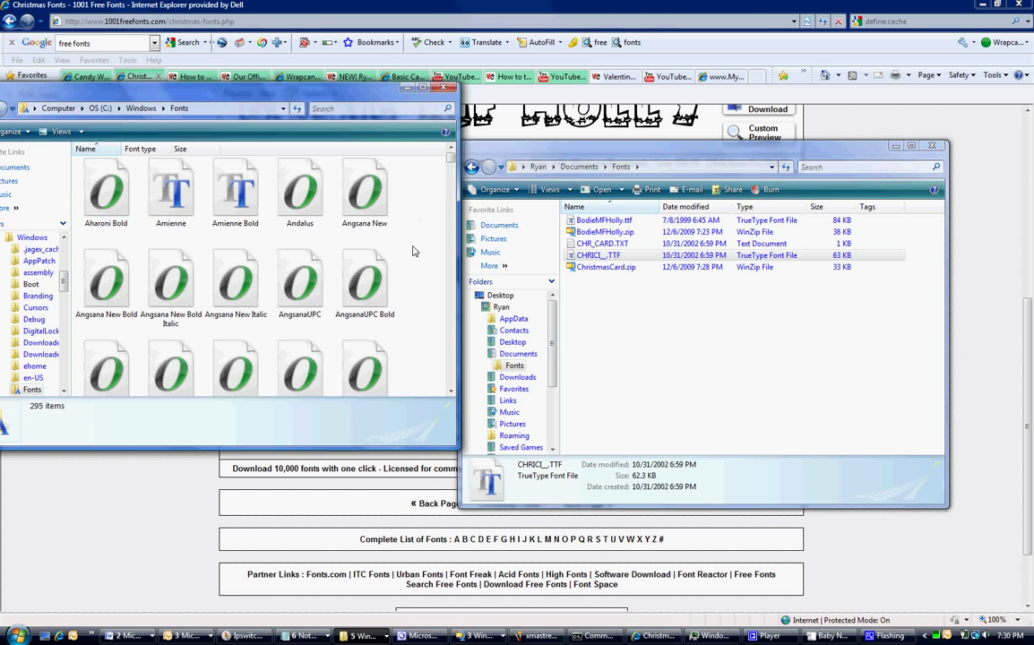
Paste CHRICI__.TTF into C:\Windows\Fonts, bringing it to 296 items.
right_click(413, 251)
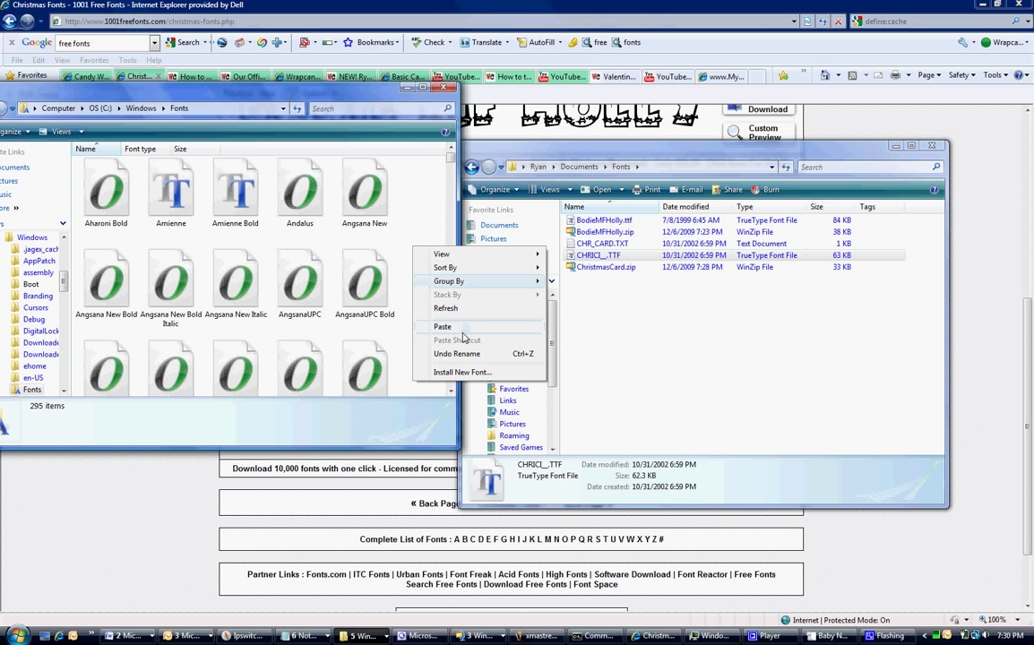
left_click(419, 308)
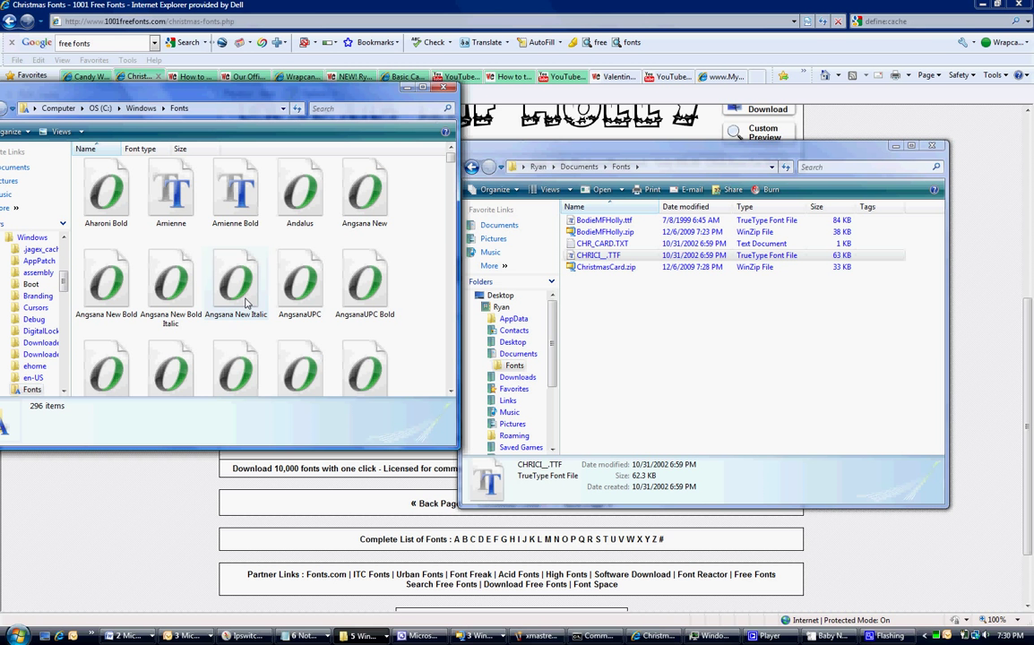
mouse_move(769, 635)
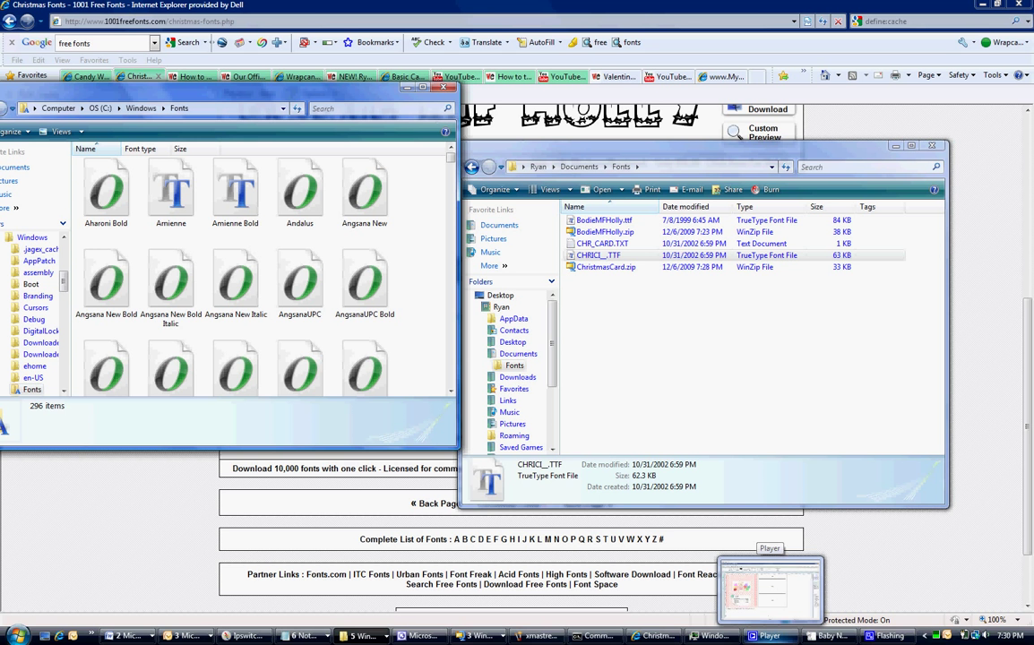
left_click(18, 635)
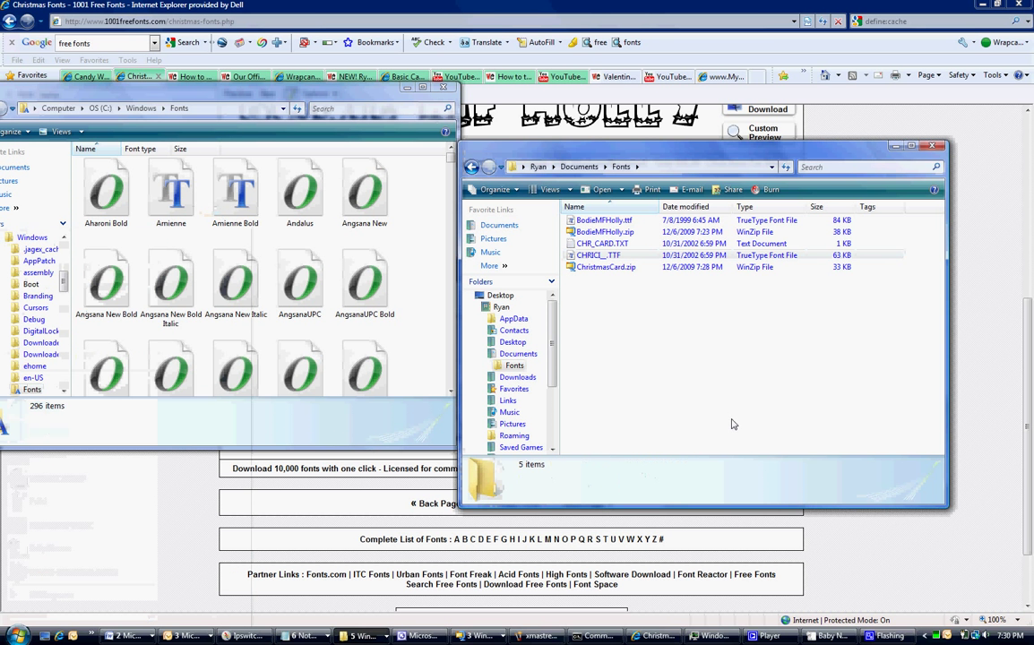
left_click(731, 424)
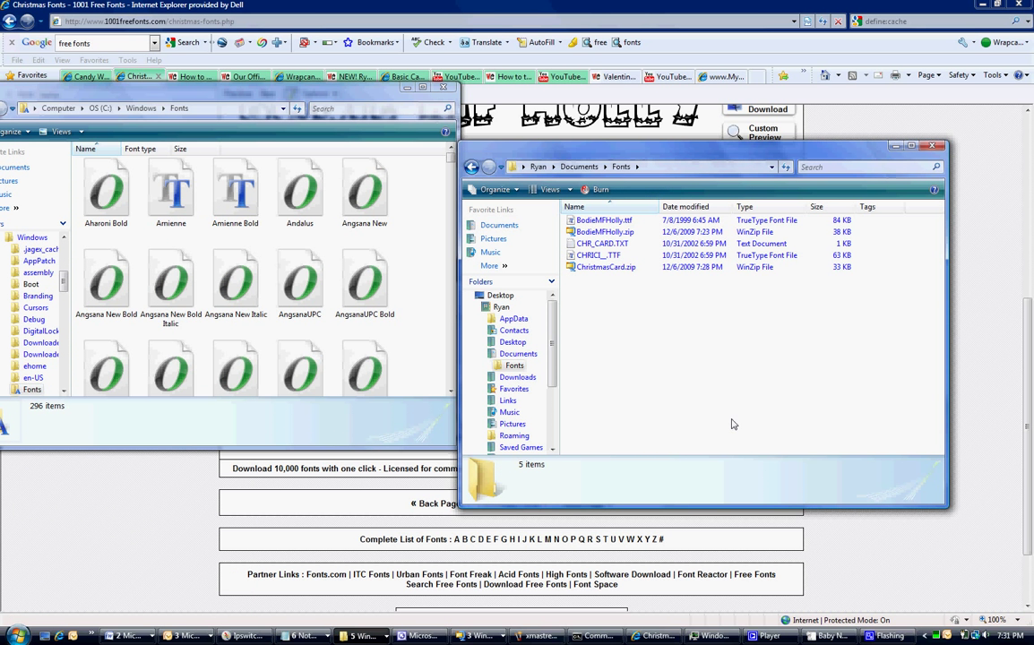